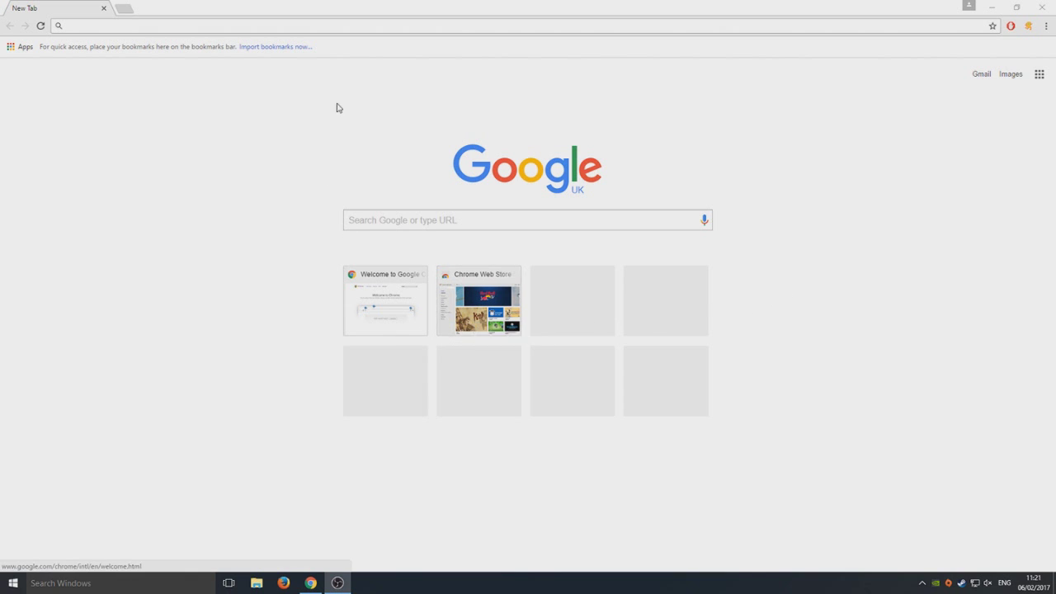
# Paste and go to the copied forums.pcsx2.net link to download the SCP-DS-Driver-Pack .7z archive.
pyautogui.rightClick(350, 25)
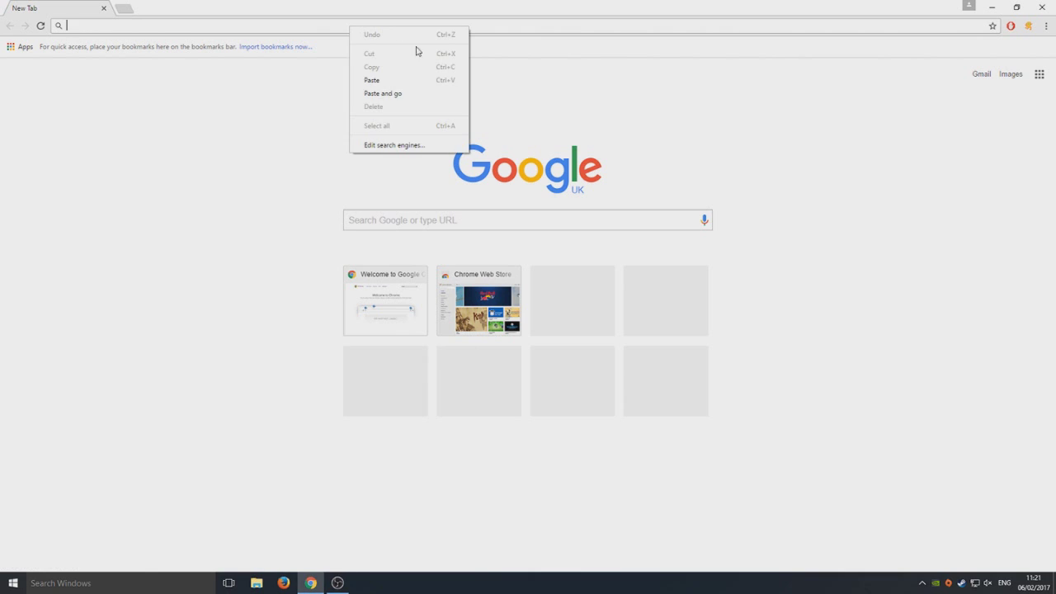
pyautogui.click(420, 98)
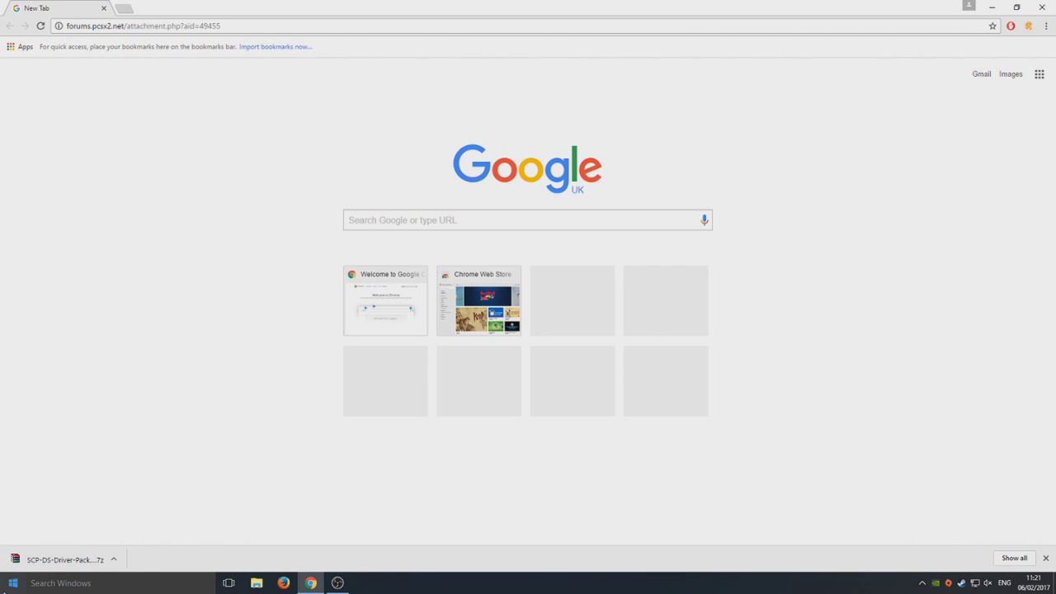
# Open the Control Panel from the Win+X menu, then close it again.
pyautogui.rightClick(3, 590)
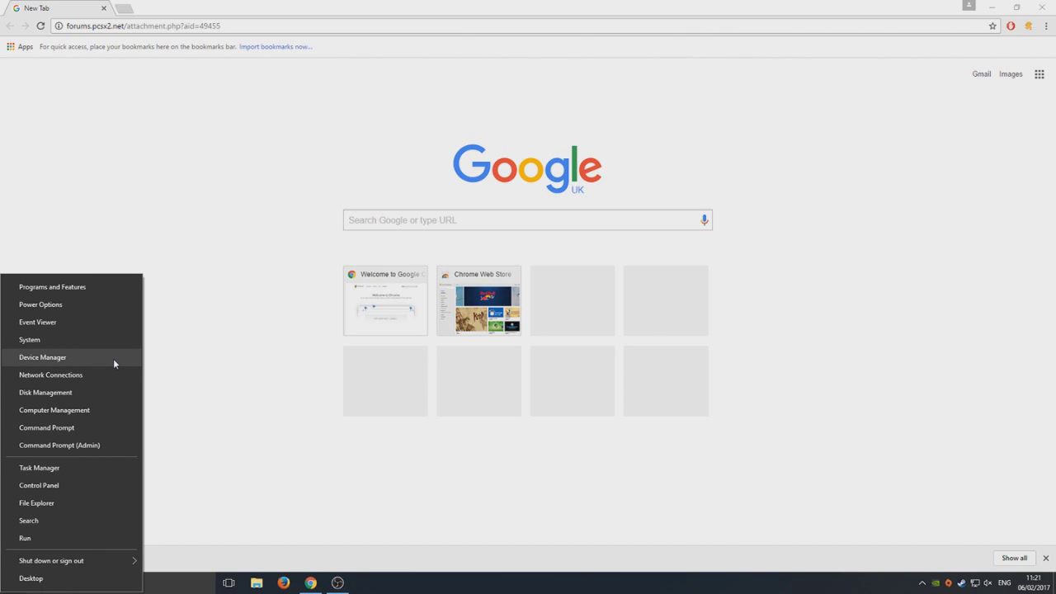
pyautogui.click(94, 491)
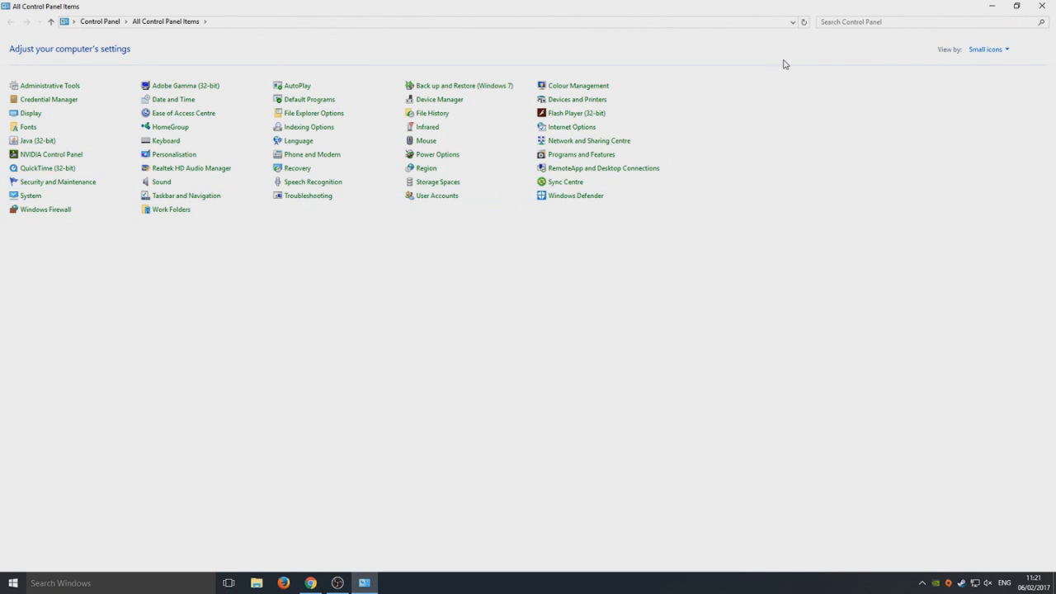
pyautogui.click(1042, 6)
# Search Windows for 'printer' and pick Devices and Printers from the results.
pyautogui.press('super')
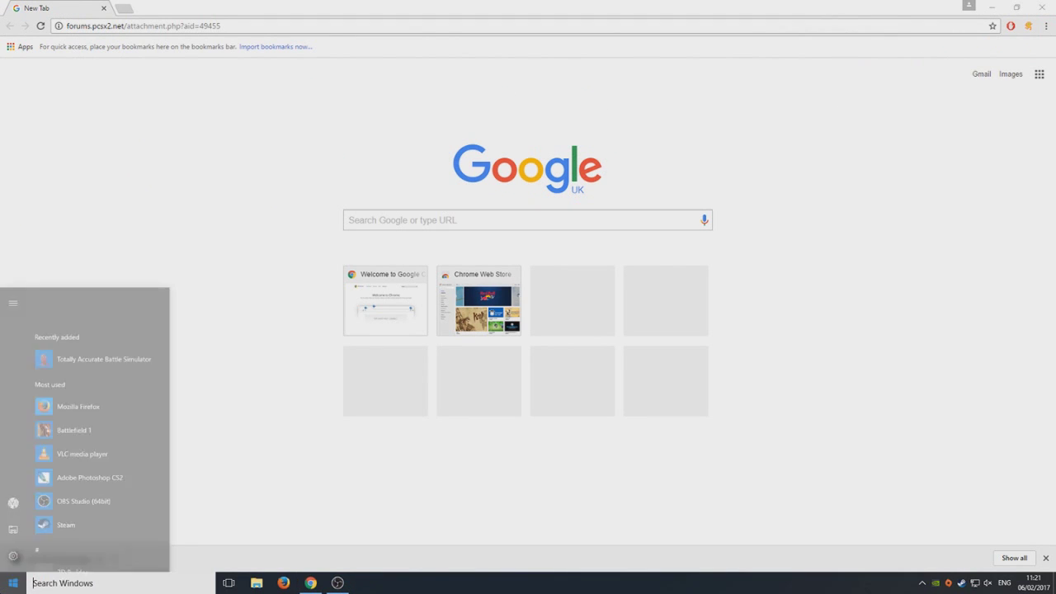
pyautogui.click(91, 583)
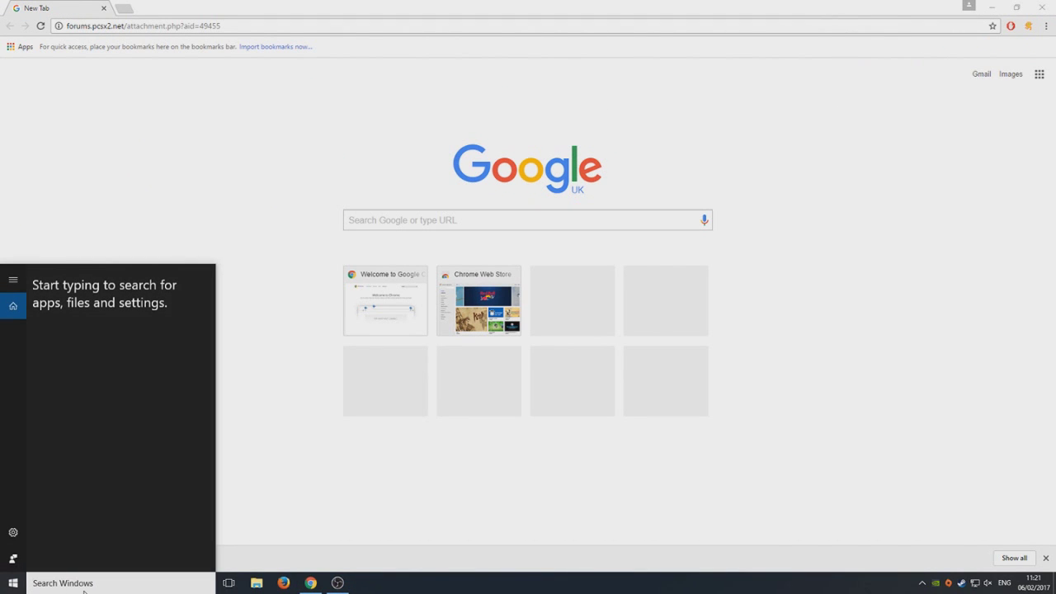
pyautogui.write('printer')
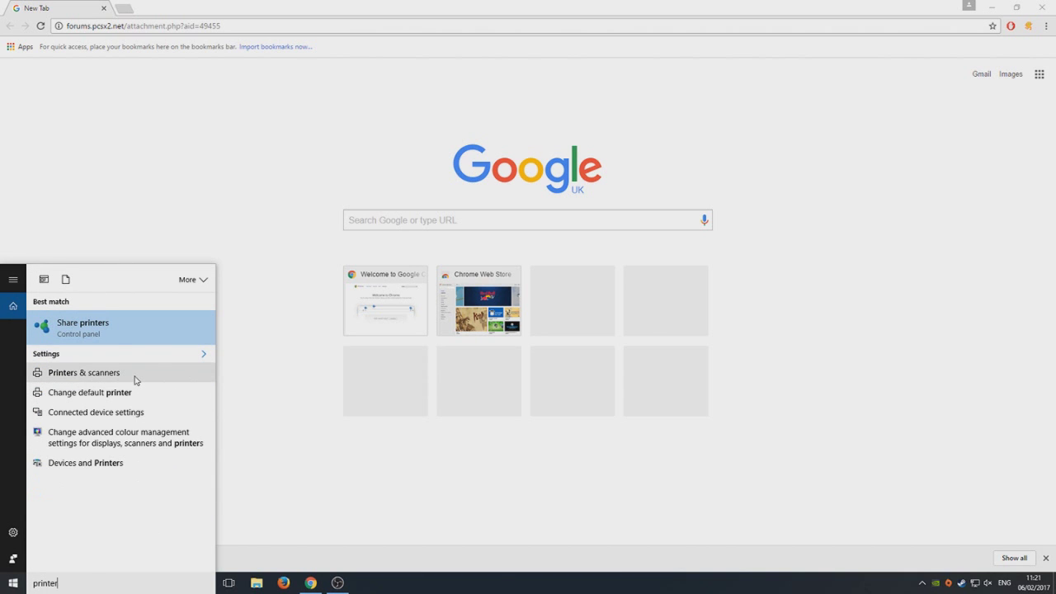
pyautogui.click(116, 470)
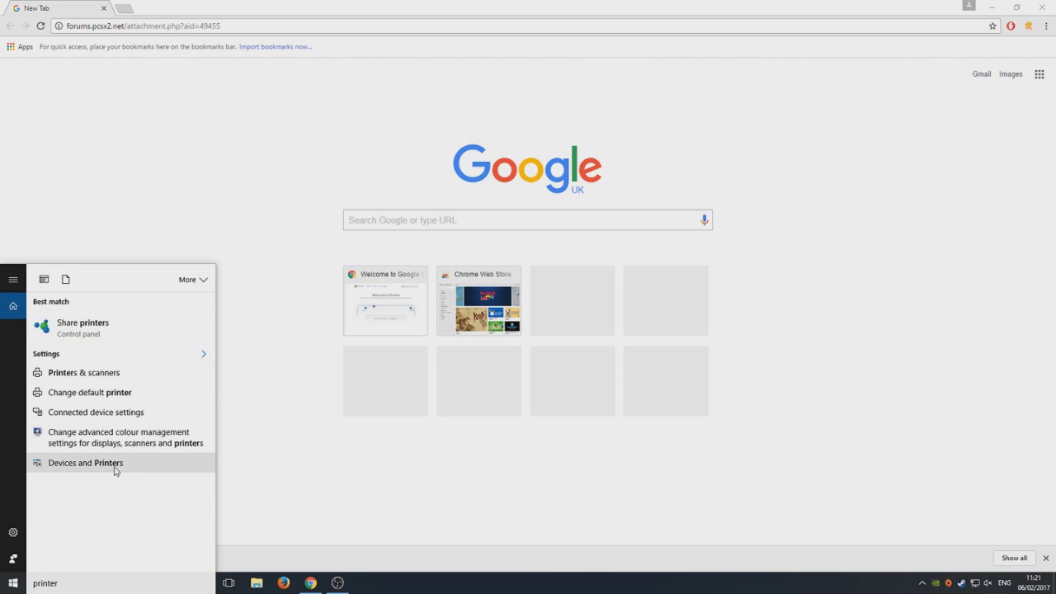
# Check the Devices and Printers list for the PLAYSTATION(R) 3 Controller, then return to Chrome.
pyautogui.moveTo(286, 365); pyautogui.dragTo(150, 330)
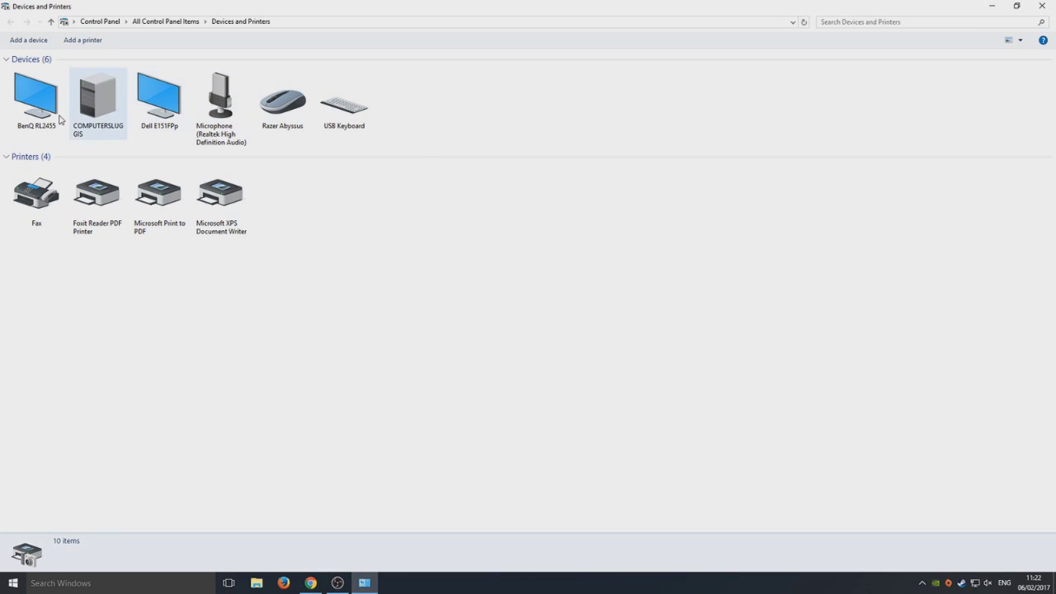
pyautogui.moveTo(28, 282); pyautogui.dragTo(379, 306)
pyautogui.click(226, 298)
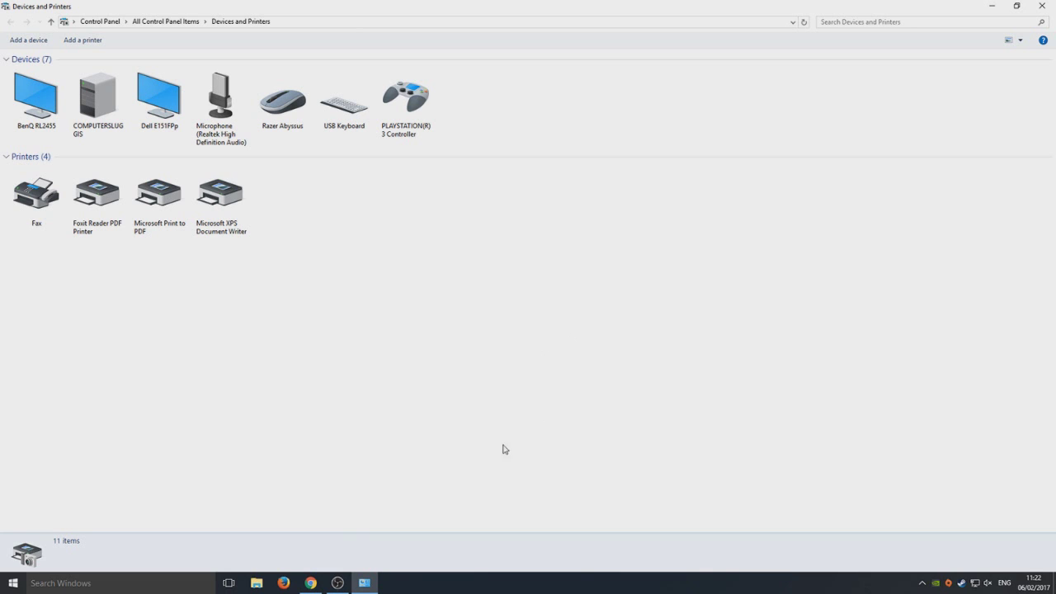
pyautogui.click(311, 582)
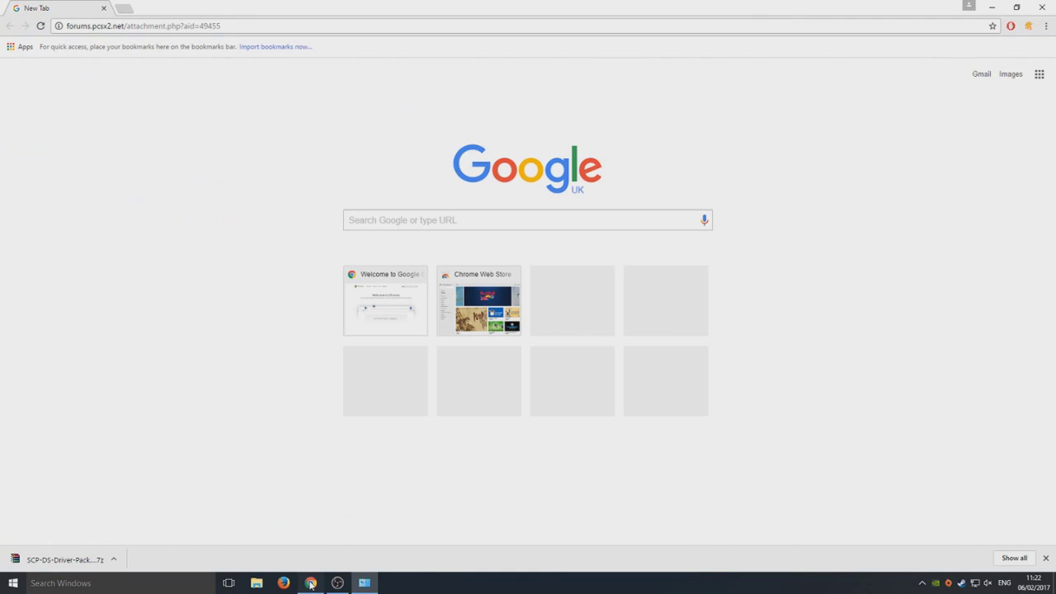
# Open the downloaded SCP-DS-Driver-Pack .7z in WinRAR, dismiss the trial notice, and minimize the other windows.
pyautogui.rightClick(68, 562)
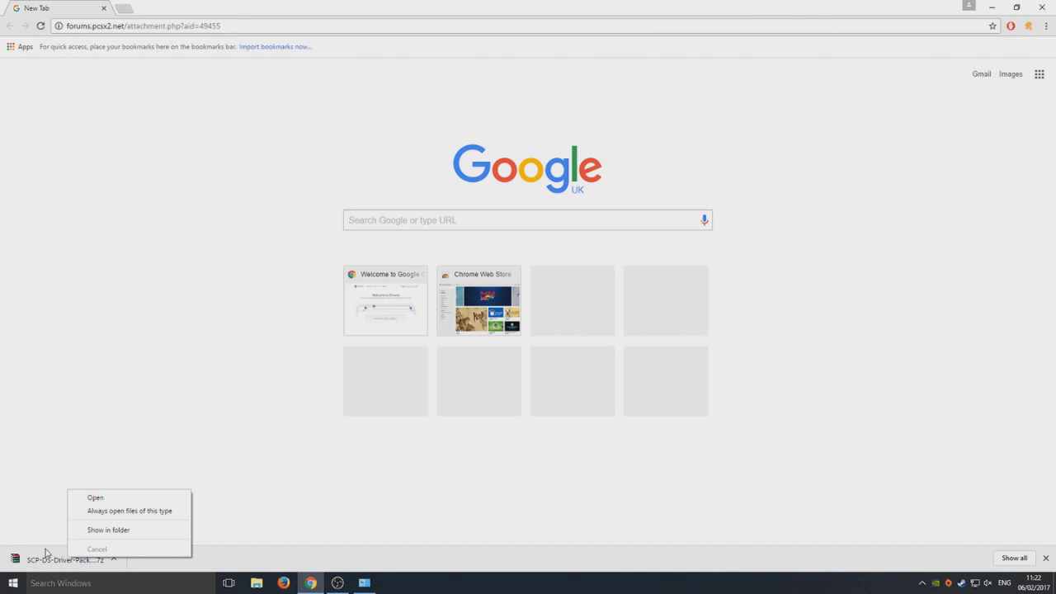
pyautogui.click(95, 499)
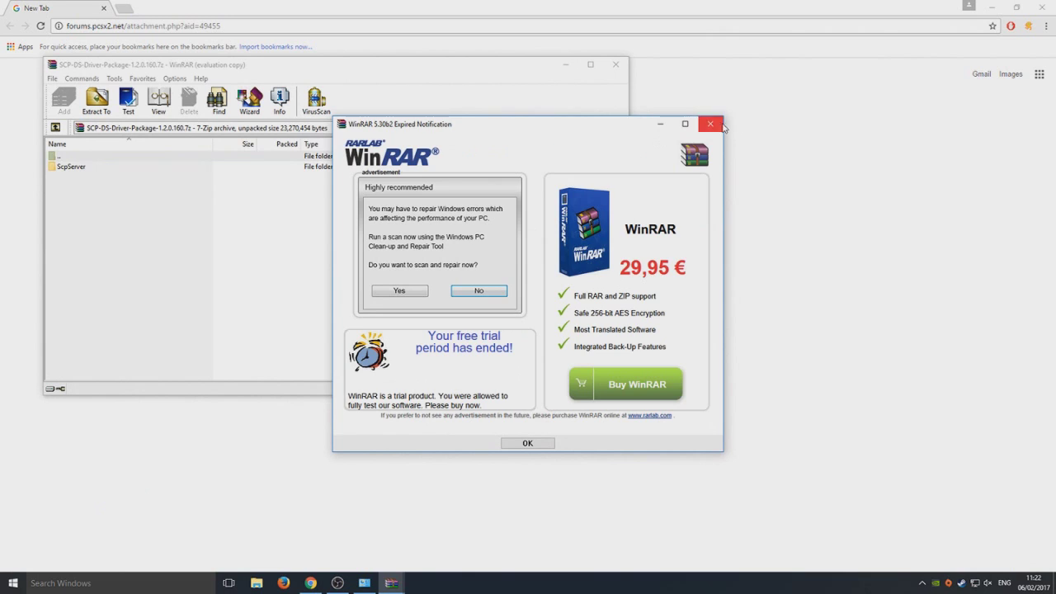
pyautogui.click(710, 124)
pyautogui.click(985, 9)
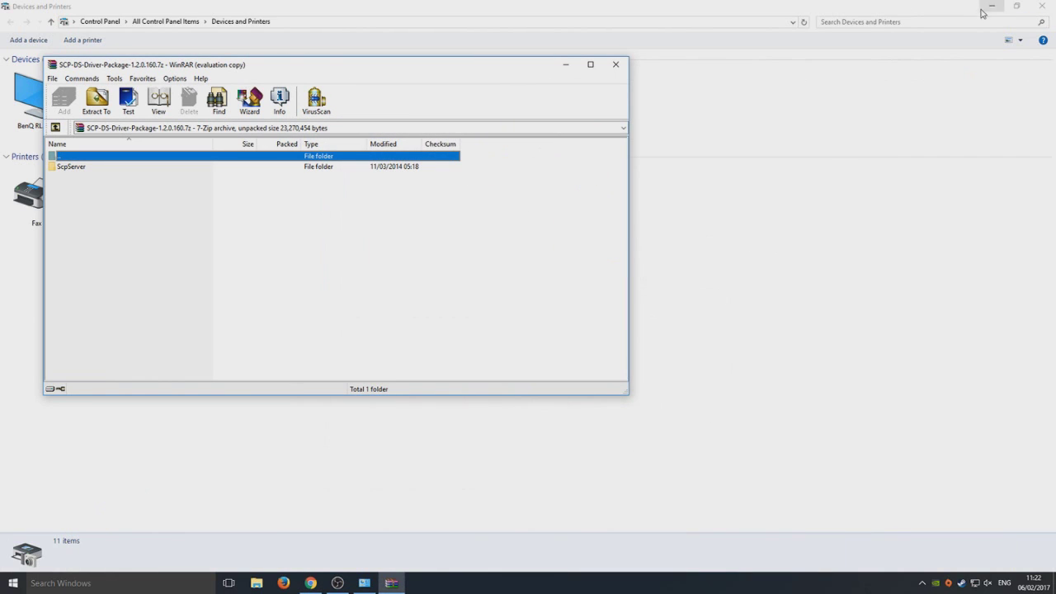
pyautogui.click(989, 7)
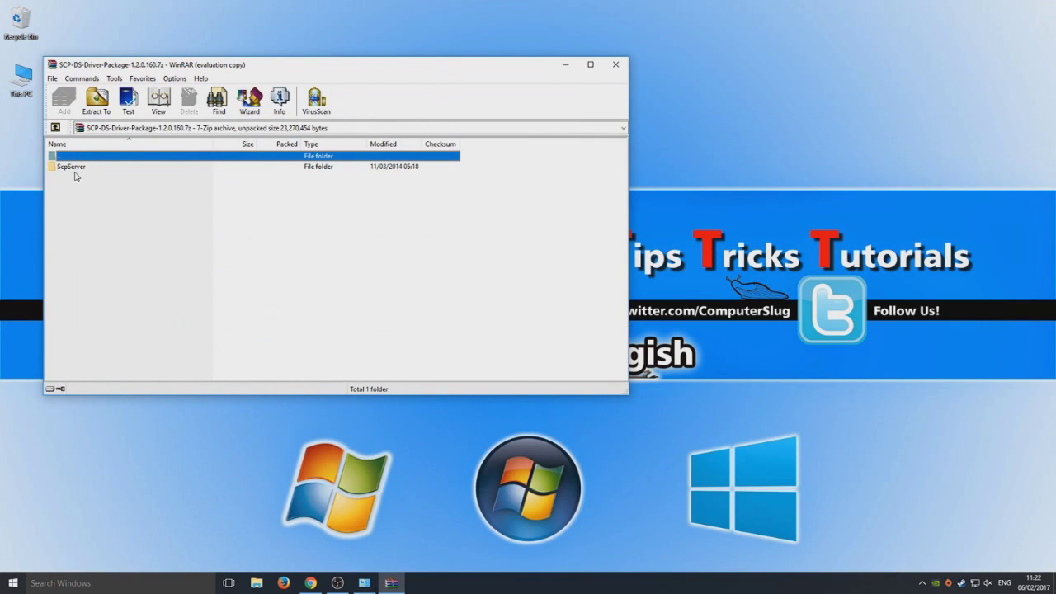
# Extract the ScpServer folder onto the desktop and open it.
pyautogui.moveTo(71, 169); pyautogui.dragTo(231, 175)
pyautogui.moveTo(789, 71); pyautogui.dragTo(789, 71)
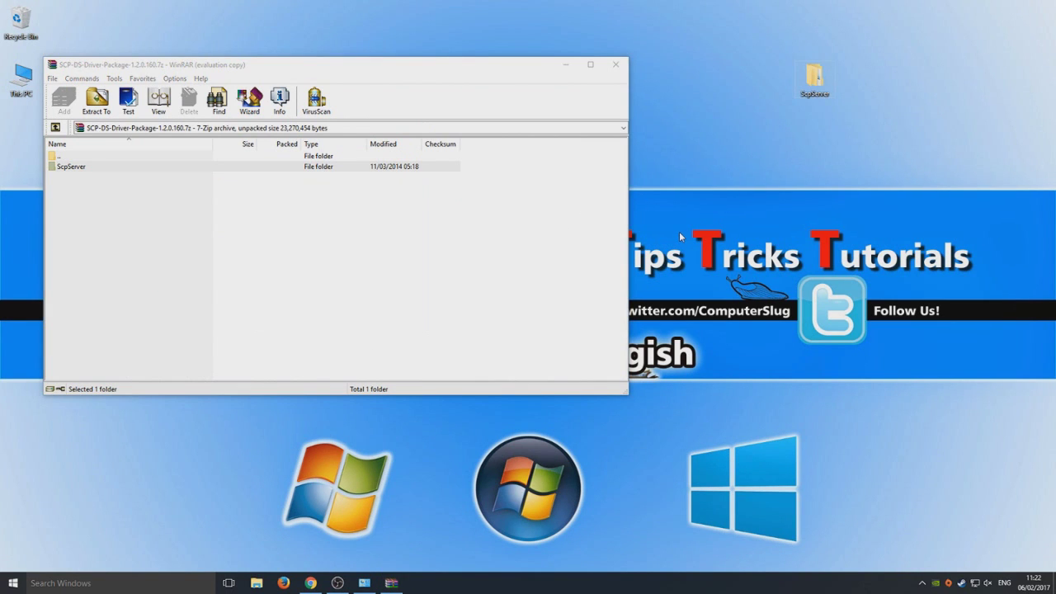
pyautogui.click(564, 66)
pyautogui.moveTo(821, 90); pyautogui.dragTo(349, 93)
pyautogui.doubleClick(349, 93)
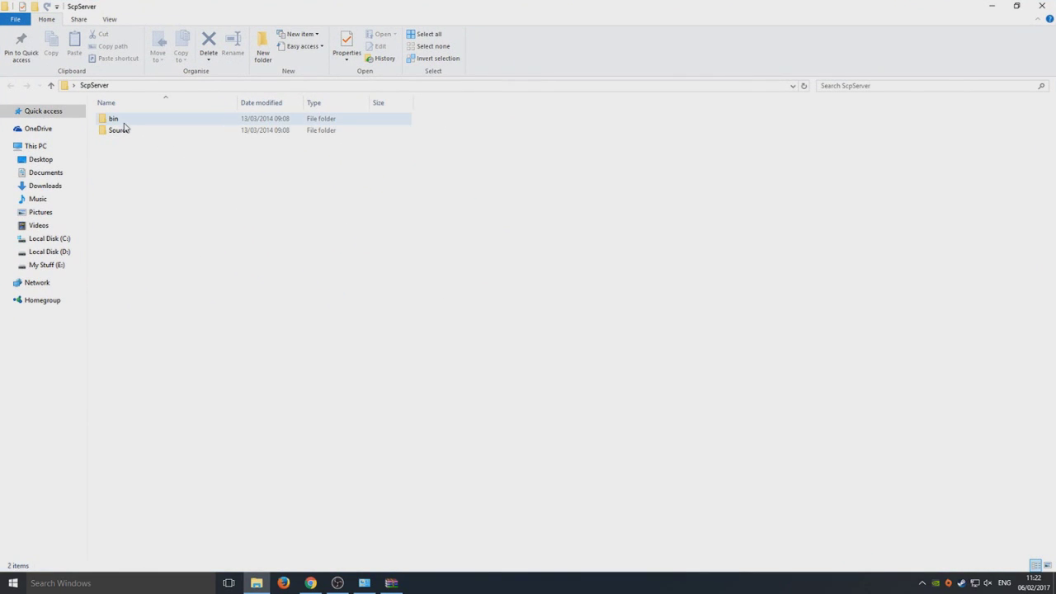
# Go into the bin folder and run ScpDriver.exe as administrator.
pyautogui.doubleClick(123, 124)
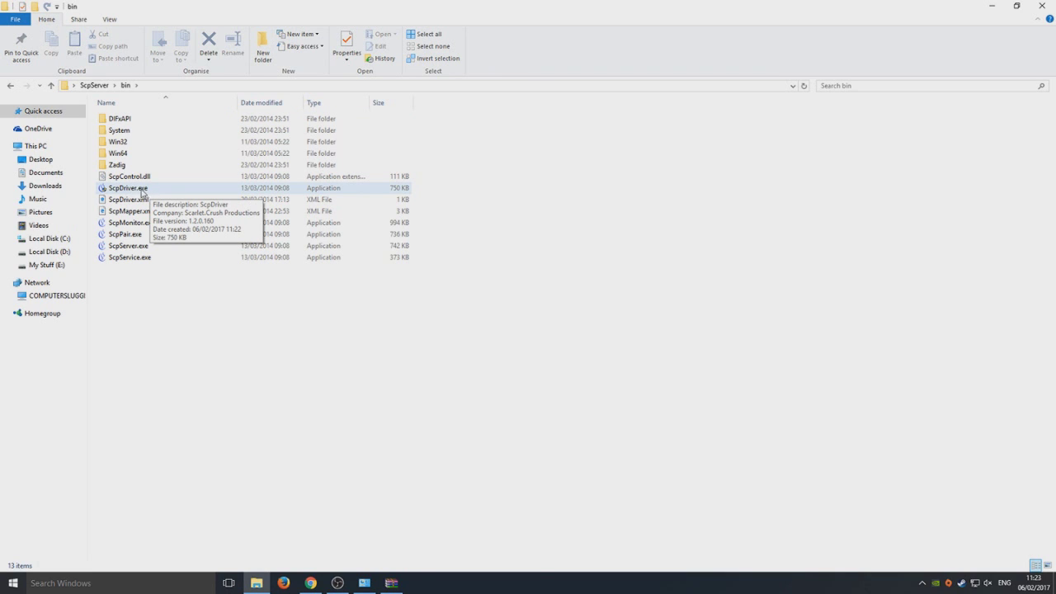
pyautogui.click(132, 190)
pyautogui.rightClick(133, 189)
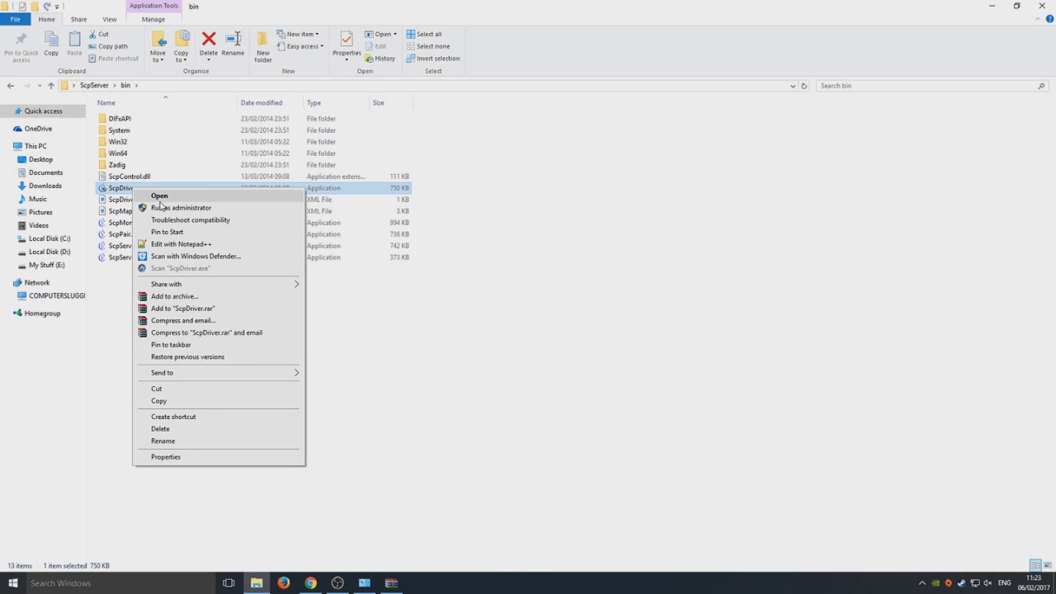
pyautogui.click(166, 211)
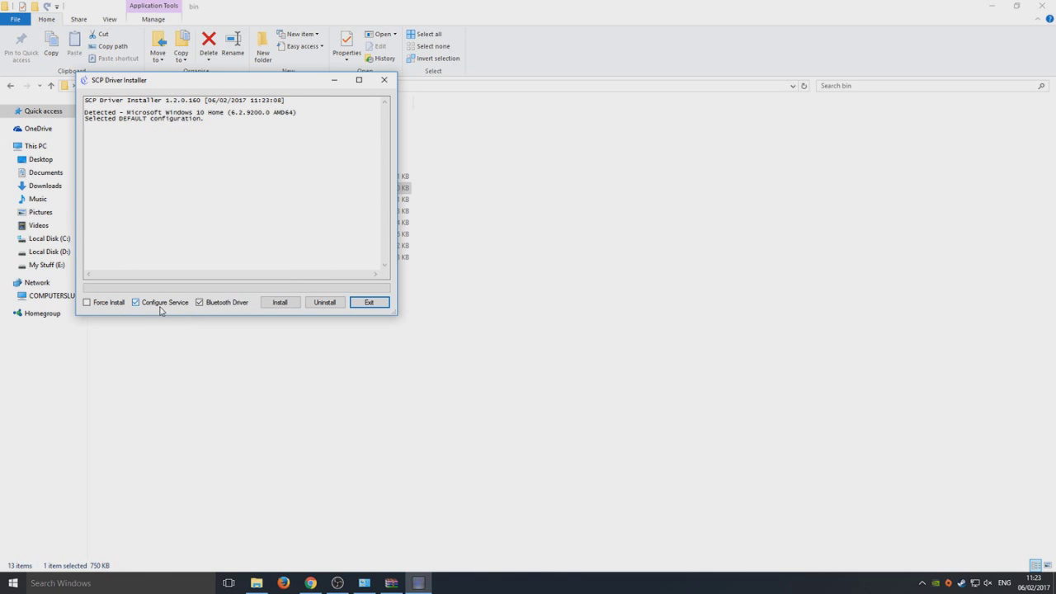
# Force-install the Bus and DS3 USB drivers, approve the security prompt, and exit after success.
pyautogui.click(88, 304)
pyautogui.click(280, 303)
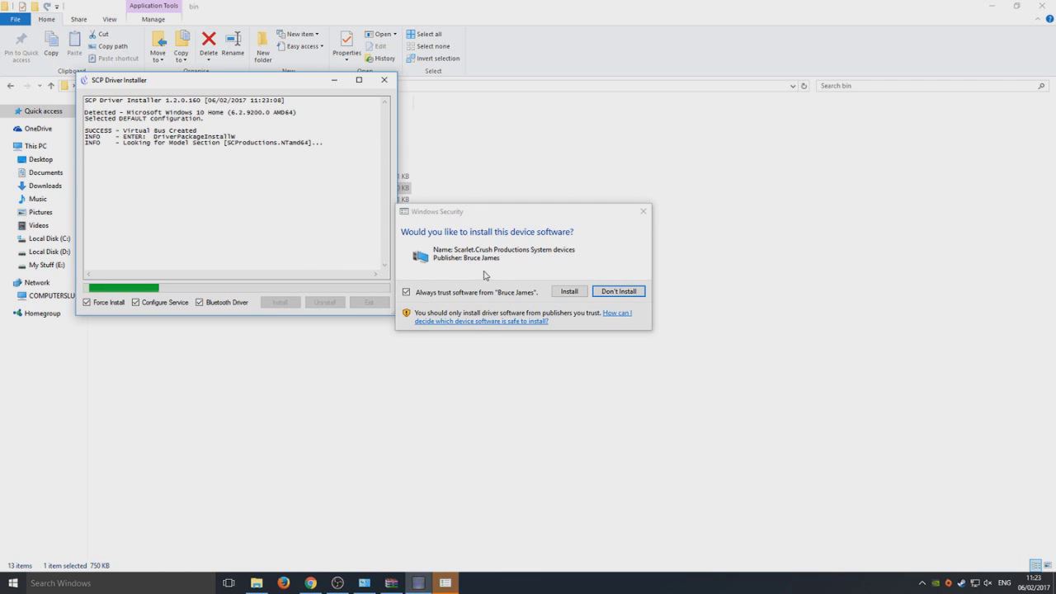
pyautogui.click(569, 292)
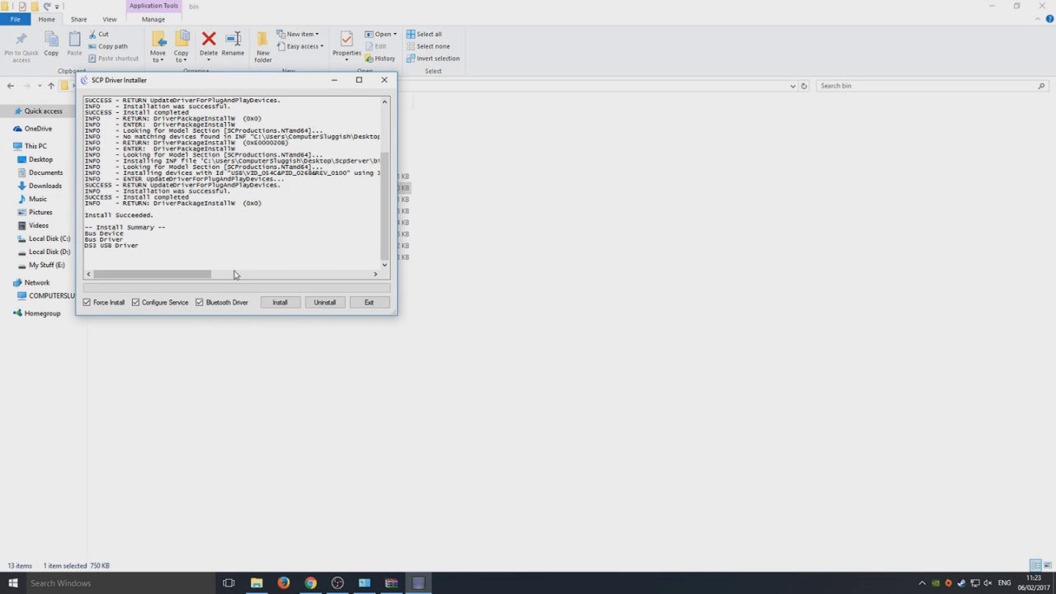
pyautogui.click(369, 302)
pyautogui.click(574, 360)
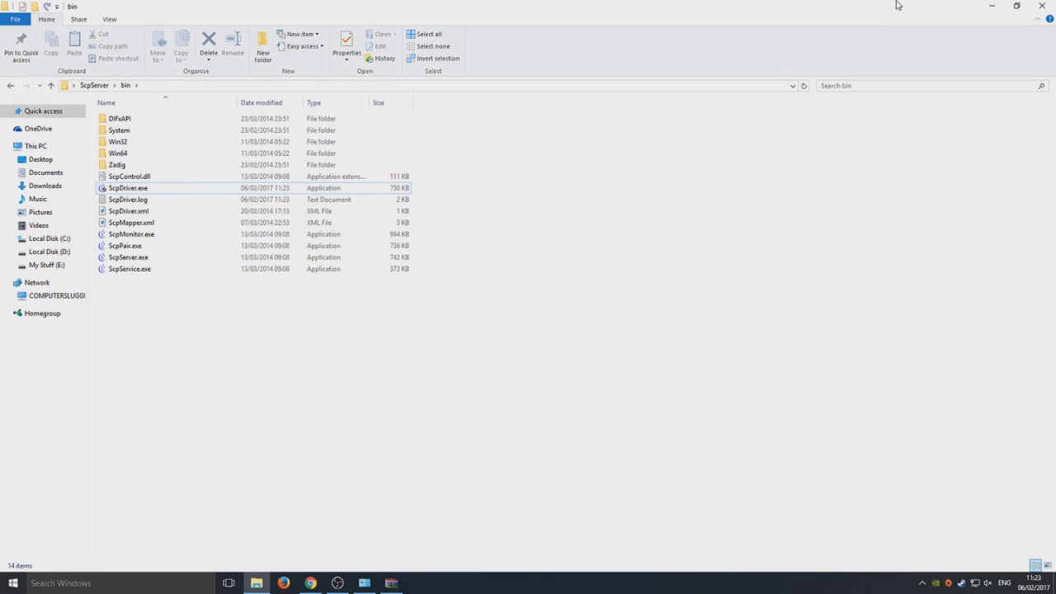
# Return to Devices and Printers and select the PLAYSTATION(R) 3 Controller icon.
pyautogui.click(364, 584)
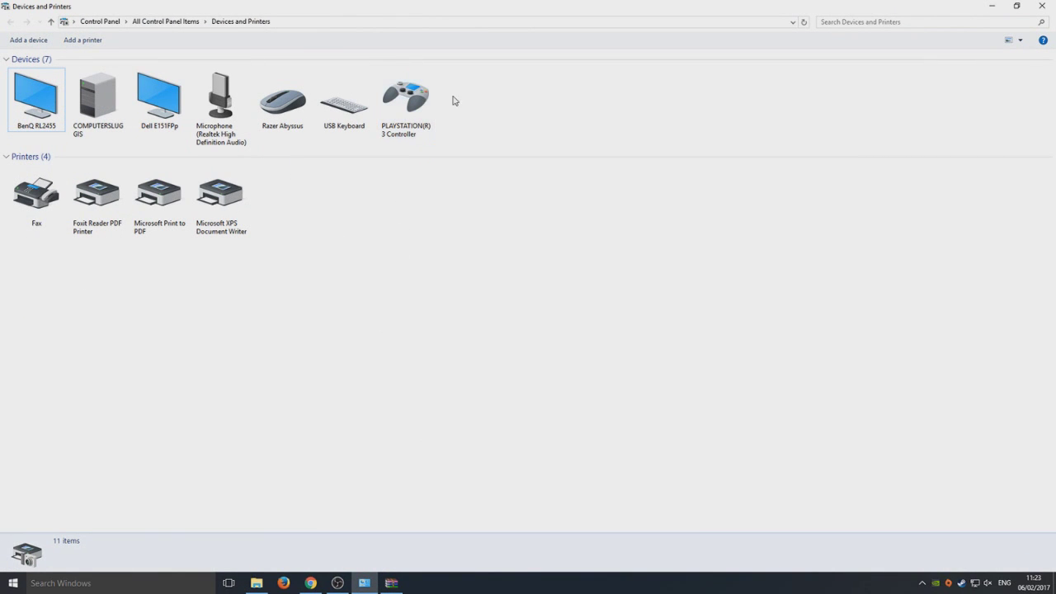
pyautogui.moveTo(457, 84); pyautogui.dragTo(421, 139)
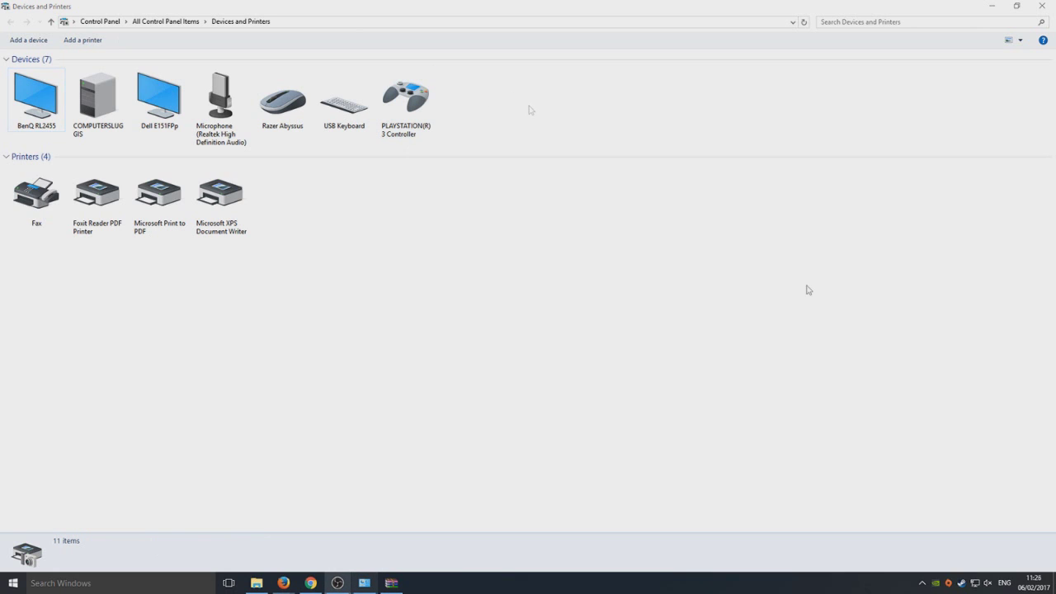